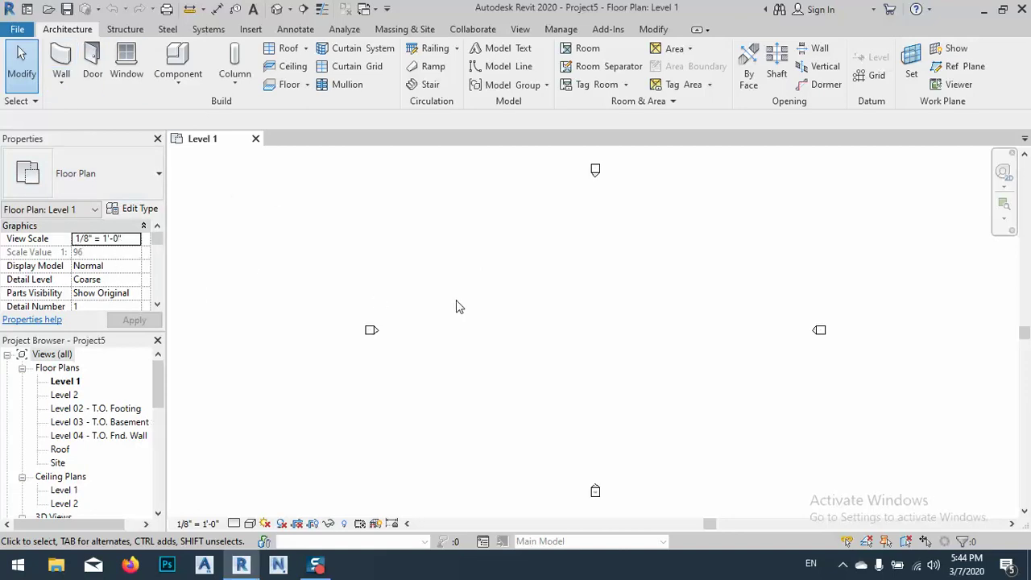
Step: Examine the Length format in the project units, then close both dialogs without changes
key(u)
key(n)
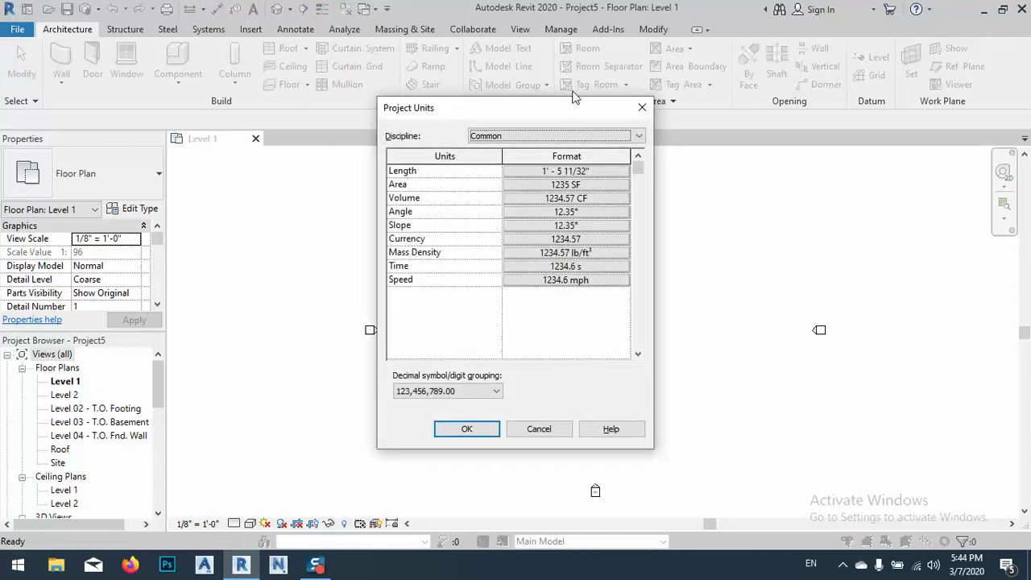
click(563, 174)
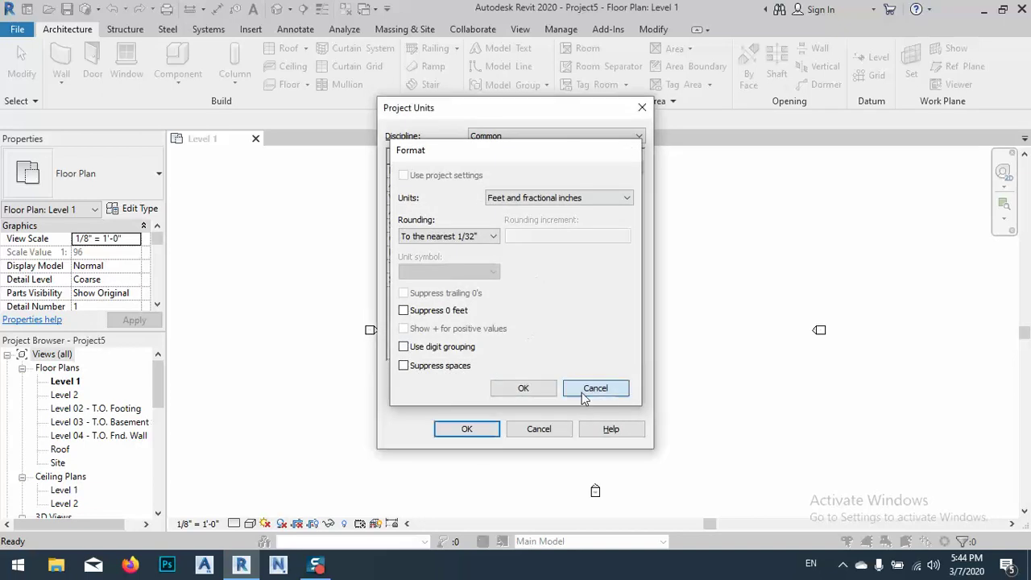
click(586, 390)
click(553, 435)
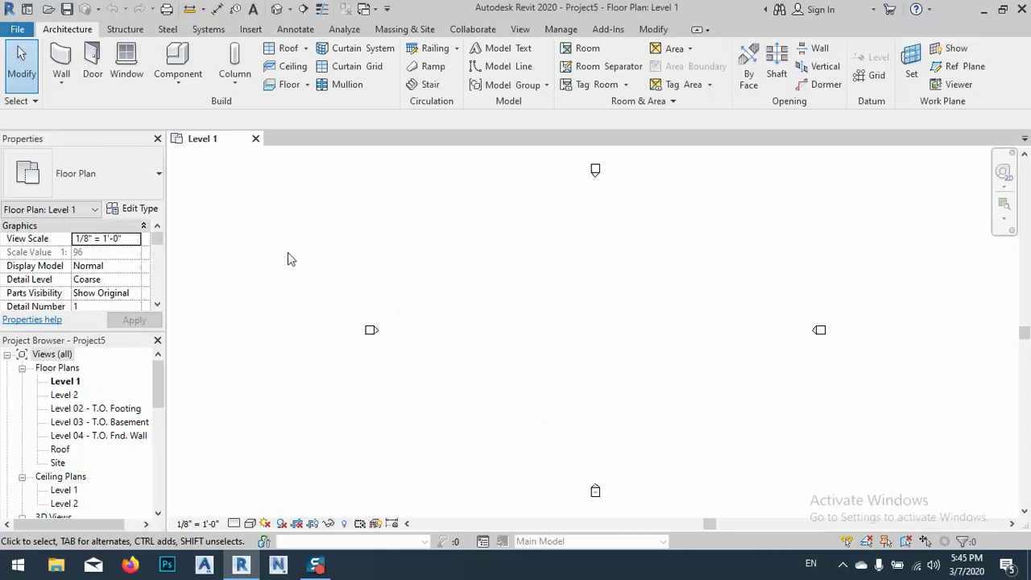
Step: Open the file location options and bring up the template file browser for the Construction Template's path
click(17, 29)
click(220, 376)
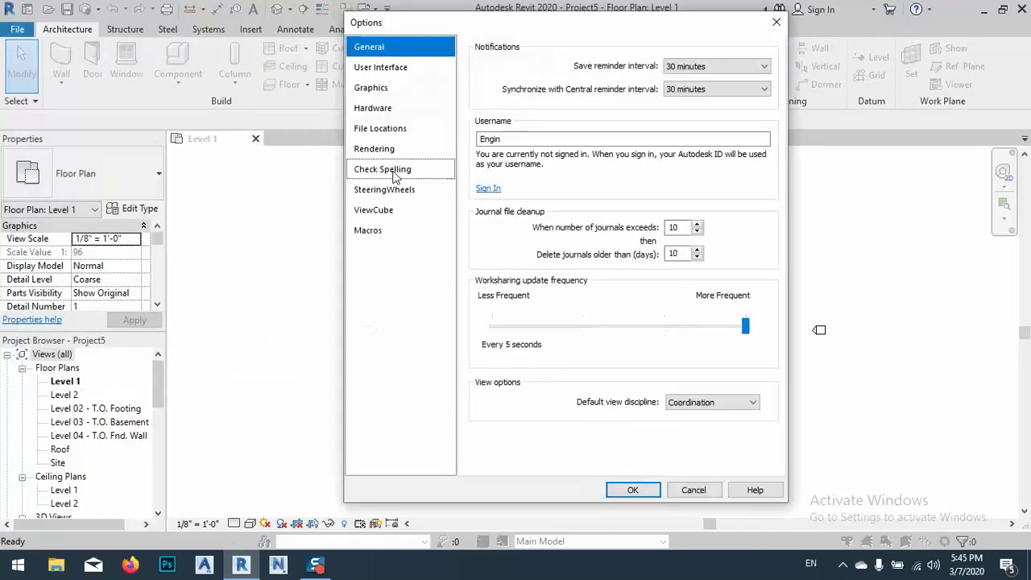
click(377, 131)
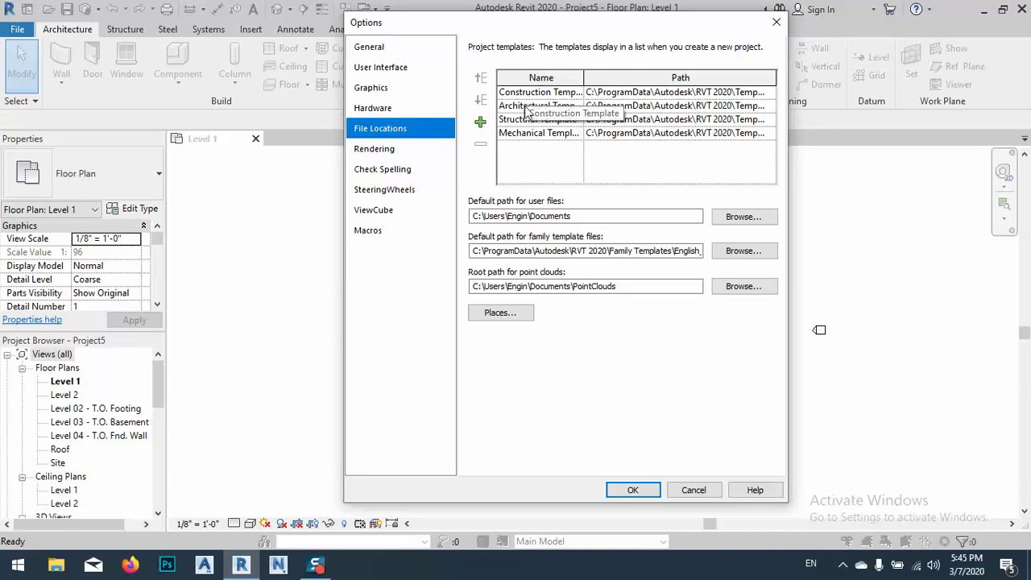
double_click(762, 92)
drag(589, 149, 366, 170)
Step: Look into the US Imperial templates, then set the Construction Template path to Construction-DefaultMetric in the US Metric folder
click(530, 188)
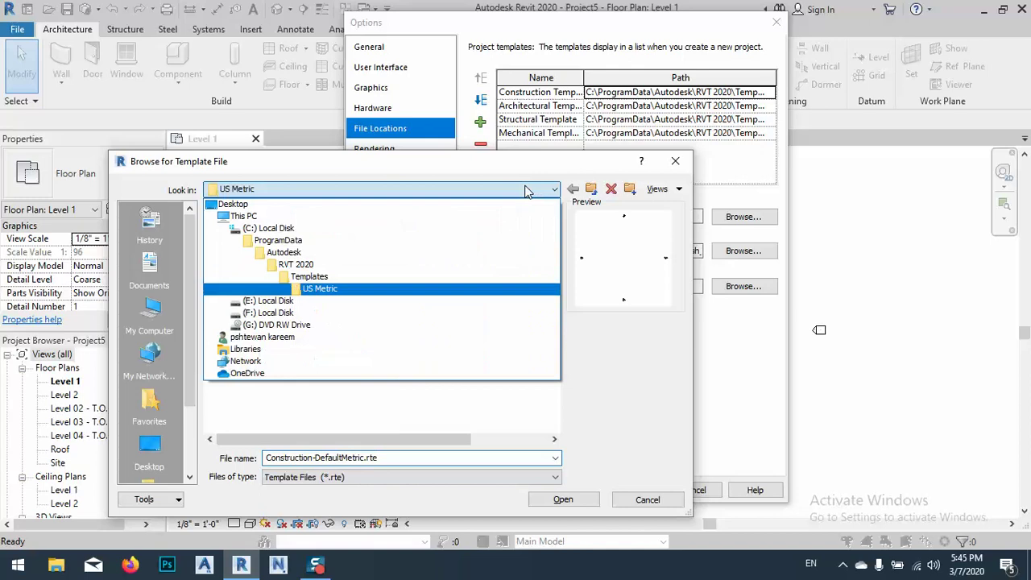
click(306, 277)
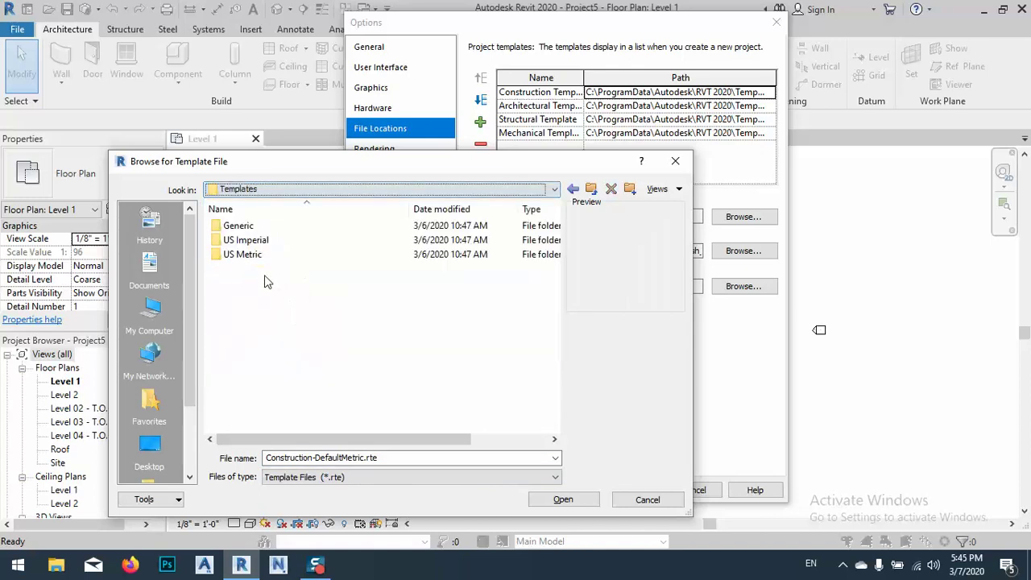
double_click(236, 242)
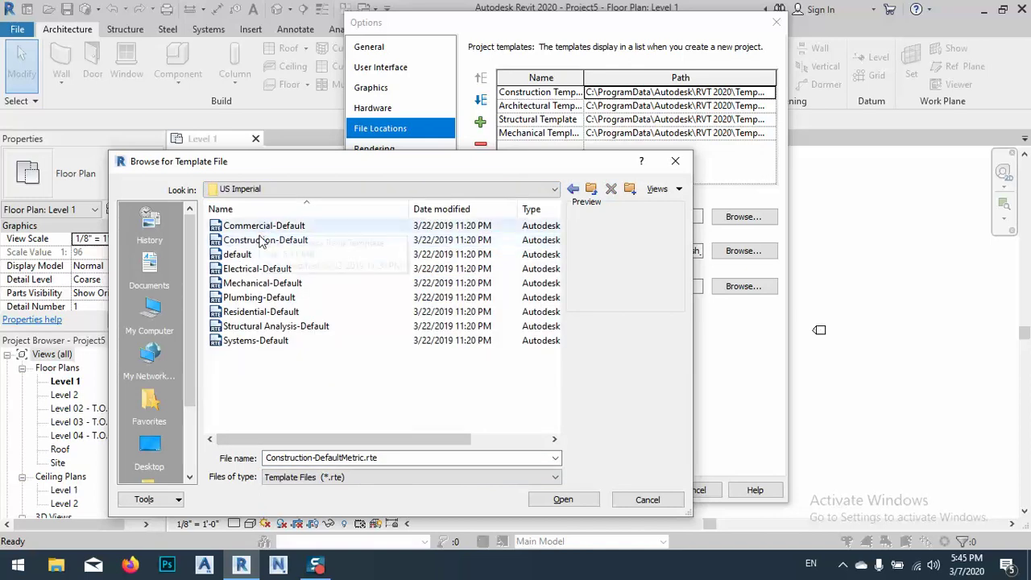
click(591, 188)
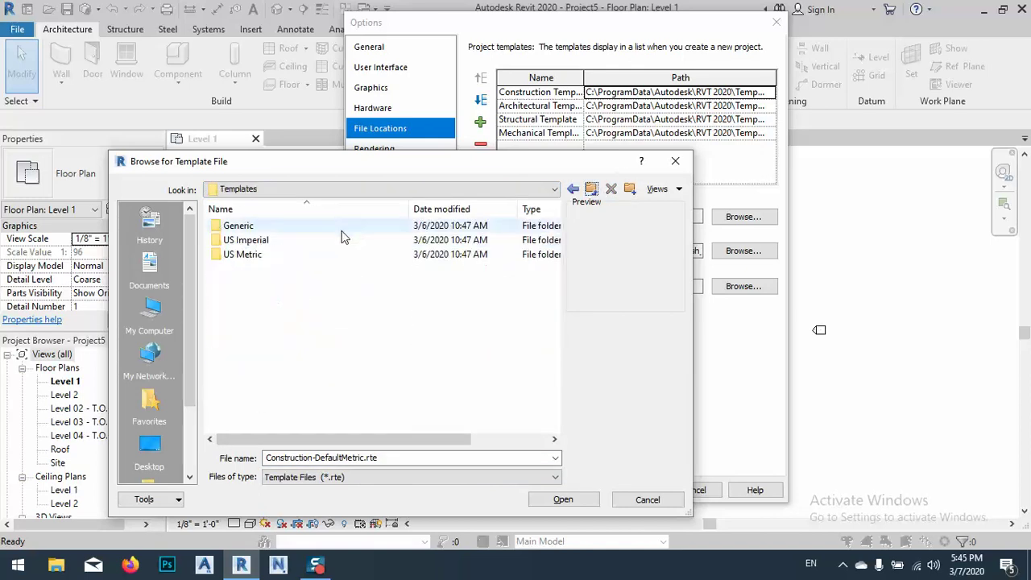
click(241, 255)
double_click(241, 254)
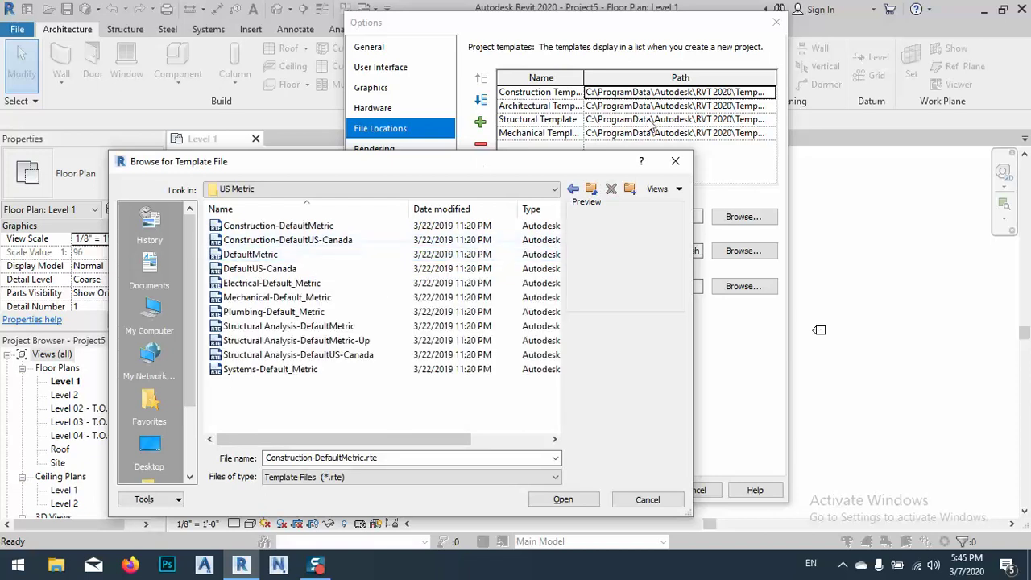
click(241, 230)
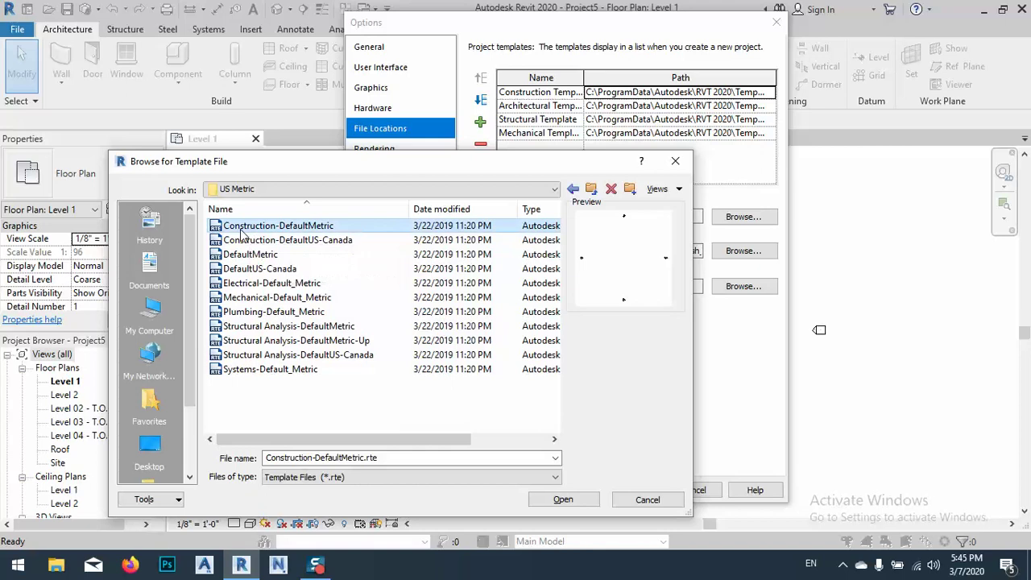
click(567, 499)
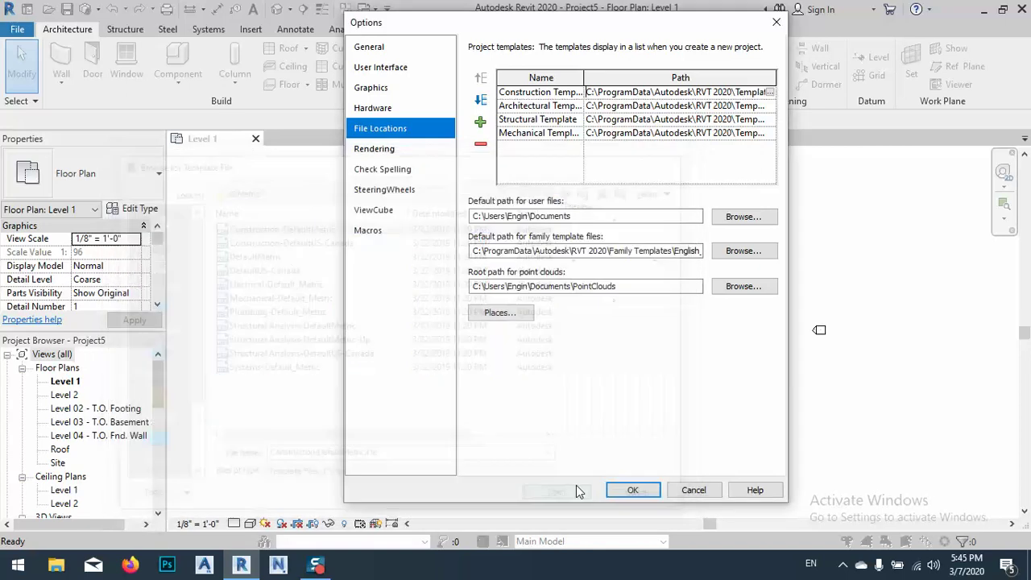
Step: Look through the US Imperial and Generic templates, then set the Architectural Template path to DefaultMetric in the US Metric folder
click(771, 105)
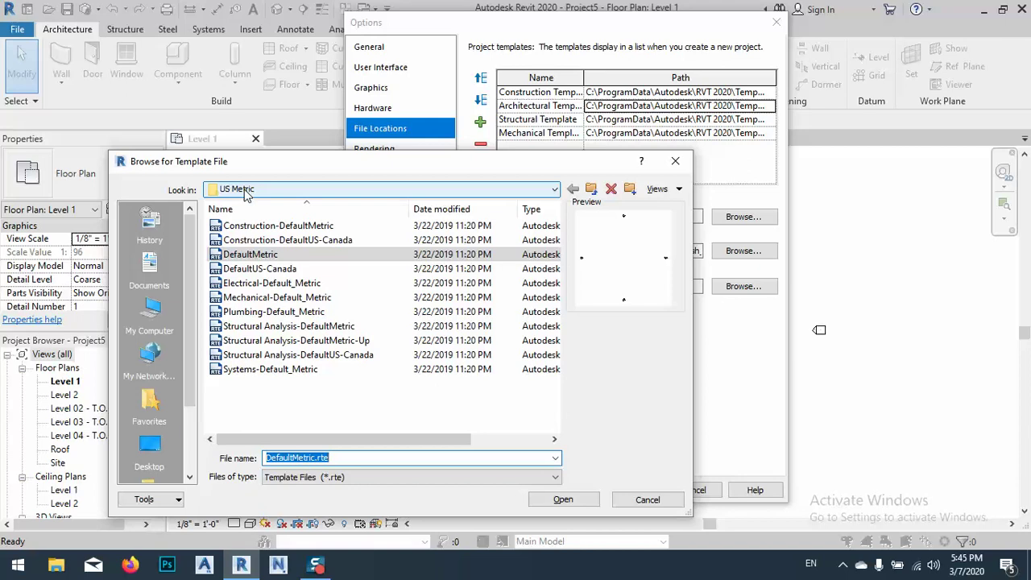
click(245, 190)
click(282, 275)
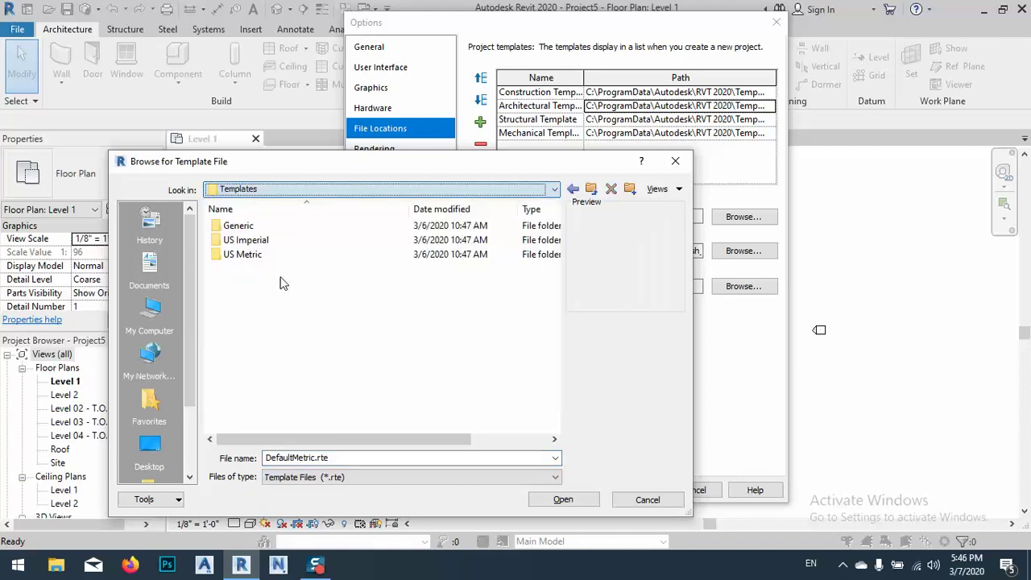
double_click(238, 240)
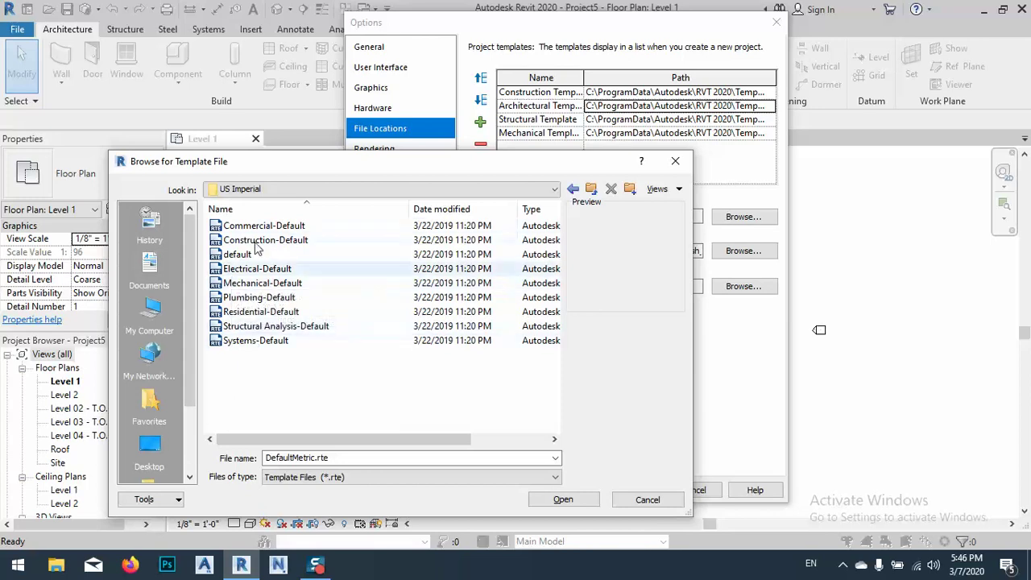
click(591, 189)
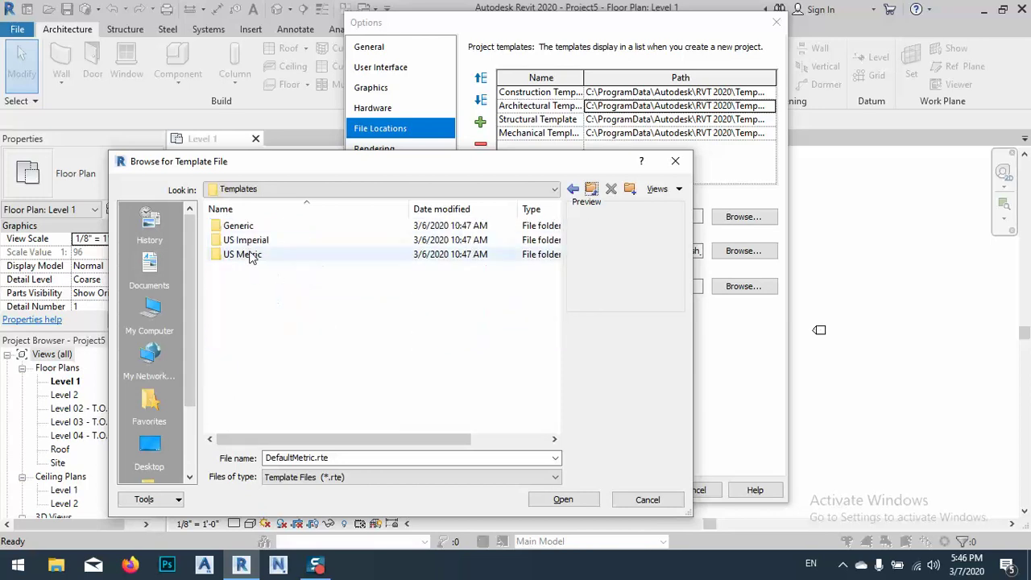
double_click(239, 227)
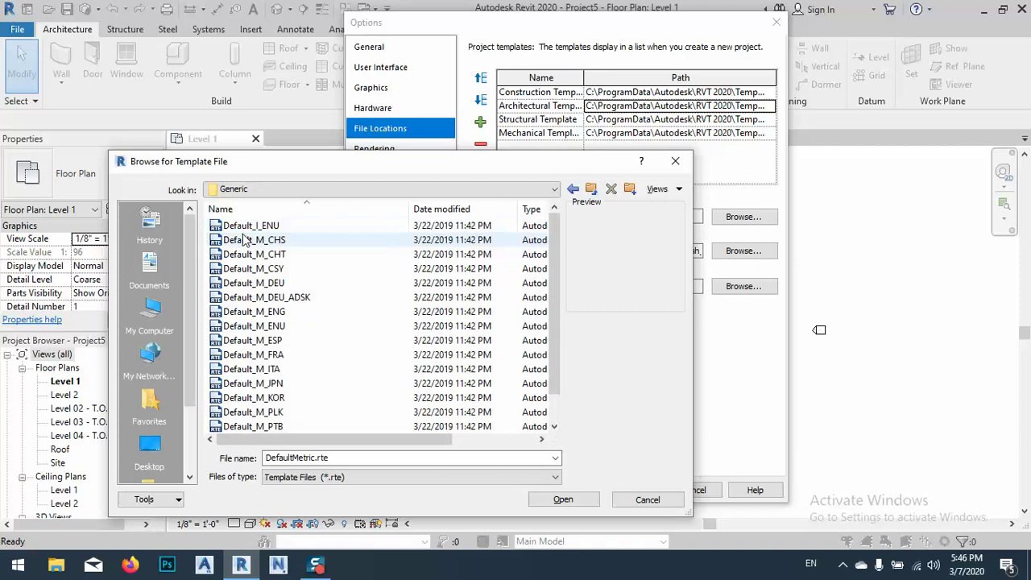
click(591, 189)
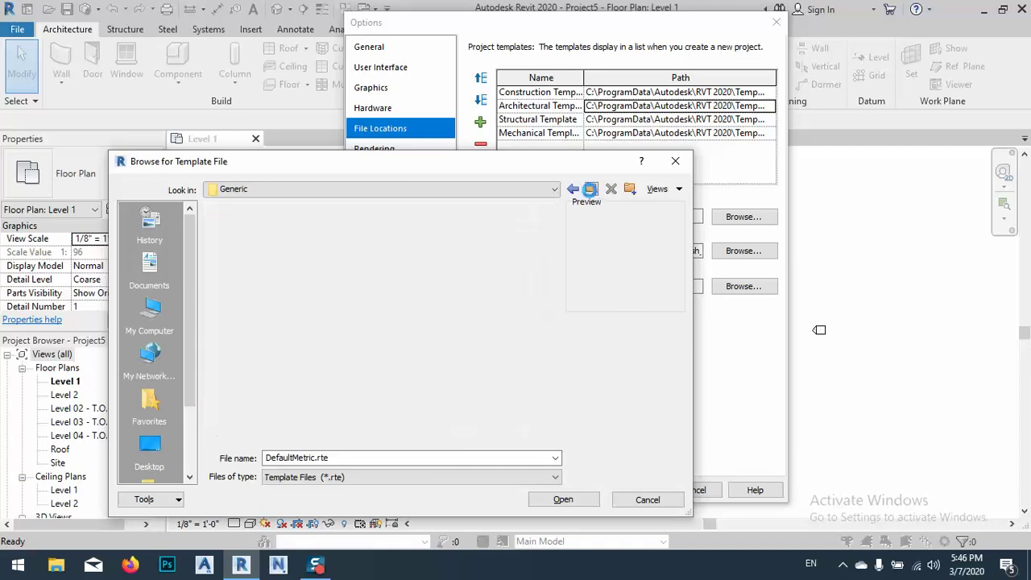
double_click(232, 258)
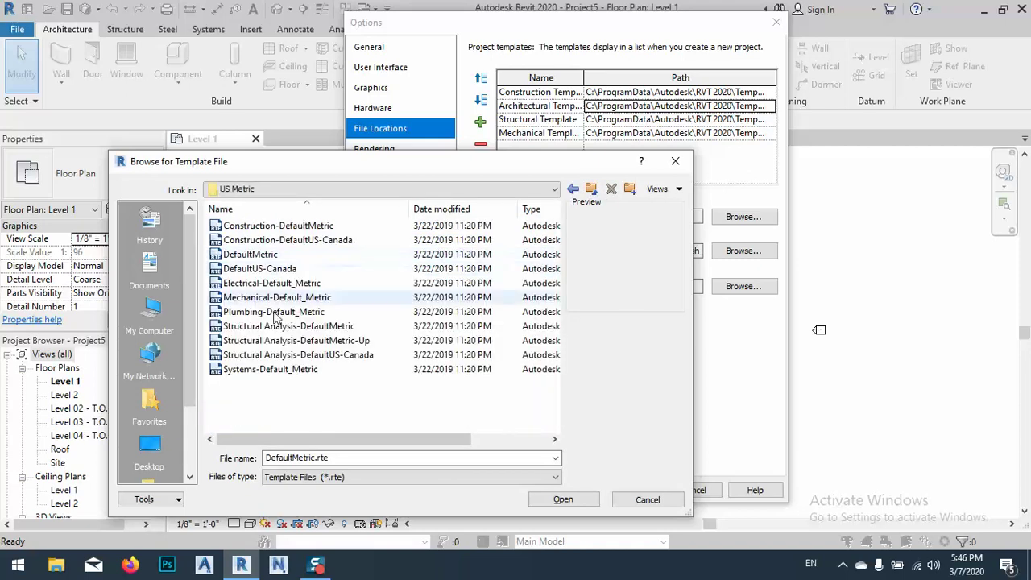
double_click(252, 257)
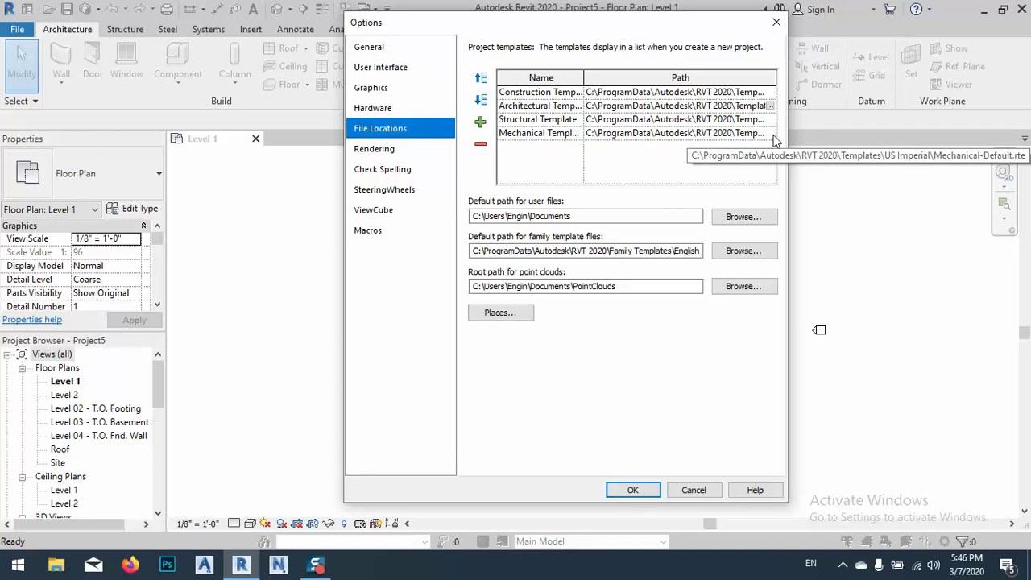
Step: Set the Mechanical Template path to Mechanical-Default_Metric in the US Metric templates folder
click(772, 134)
click(772, 134)
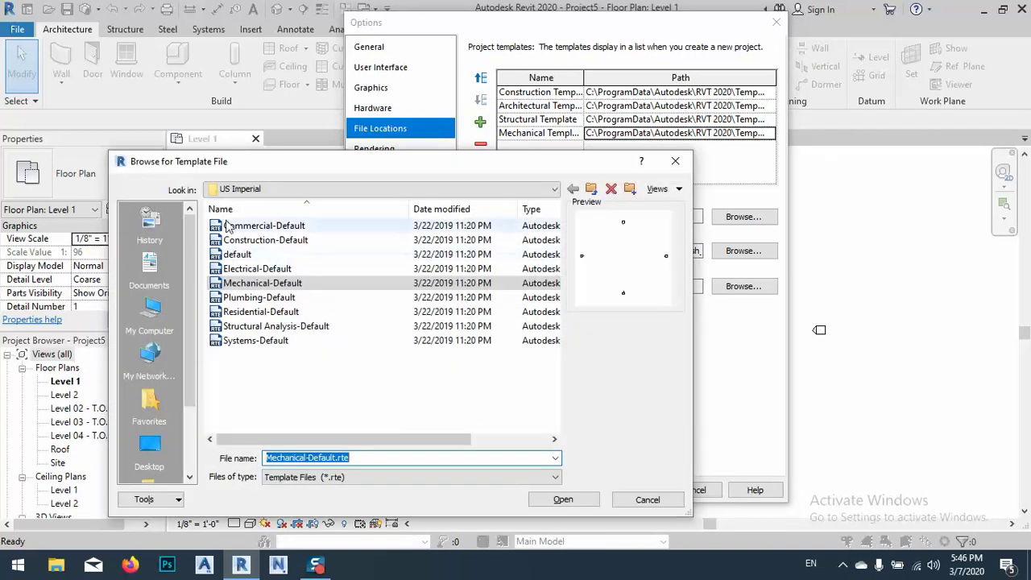
click(591, 190)
double_click(240, 254)
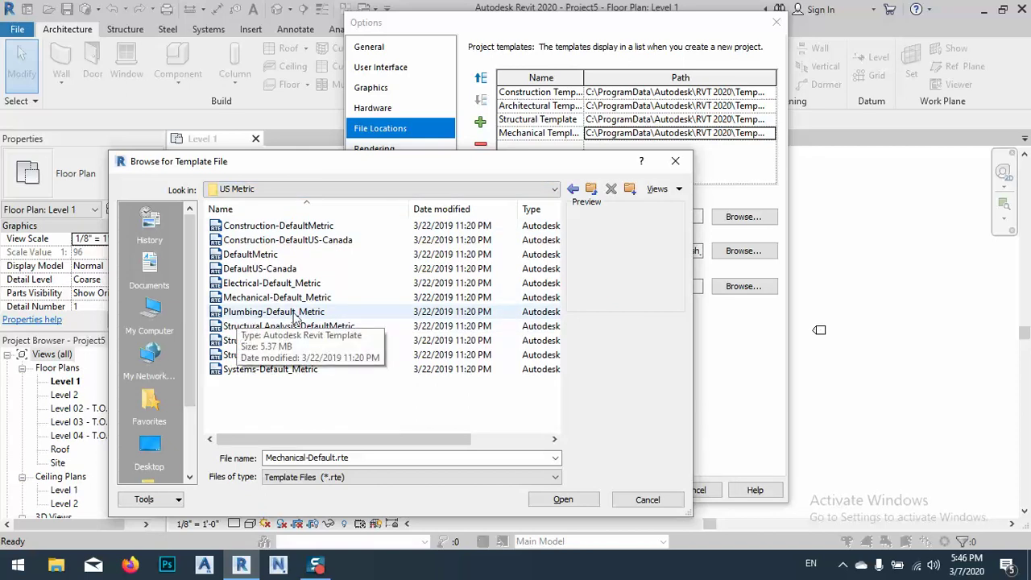
click(266, 298)
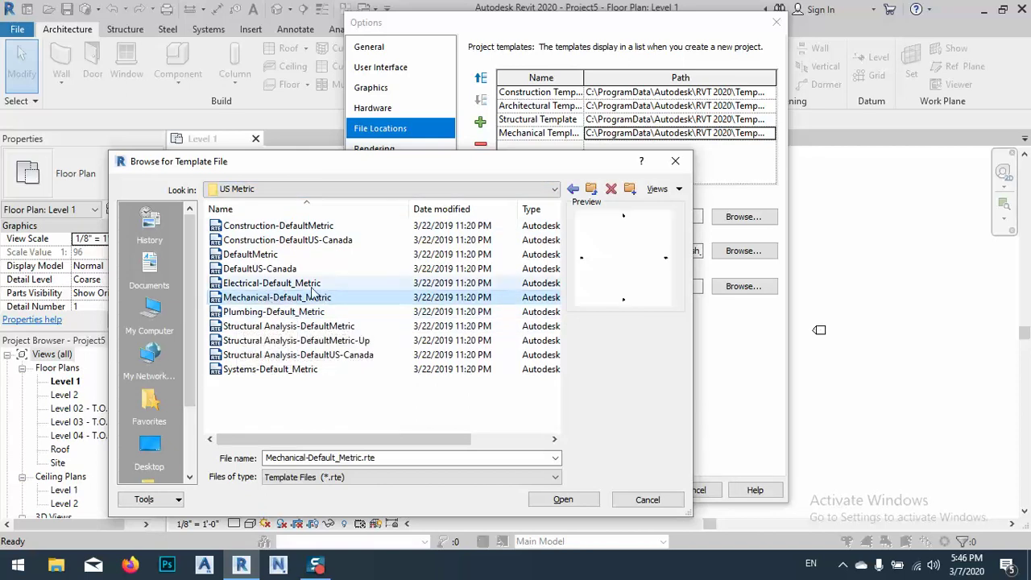
click(582, 499)
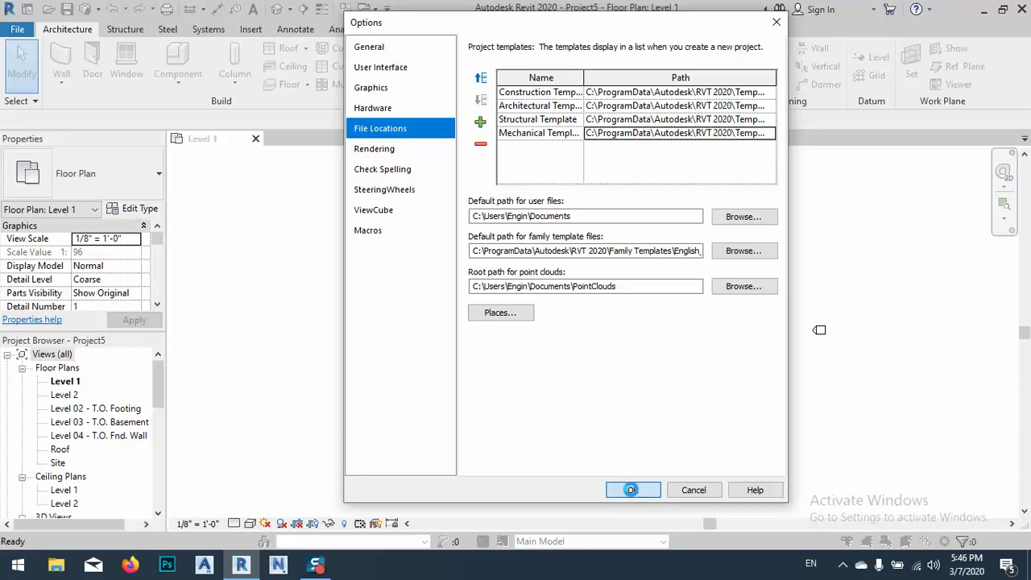
Step: Close the open project and create a new project from the Construction Template
click(256, 139)
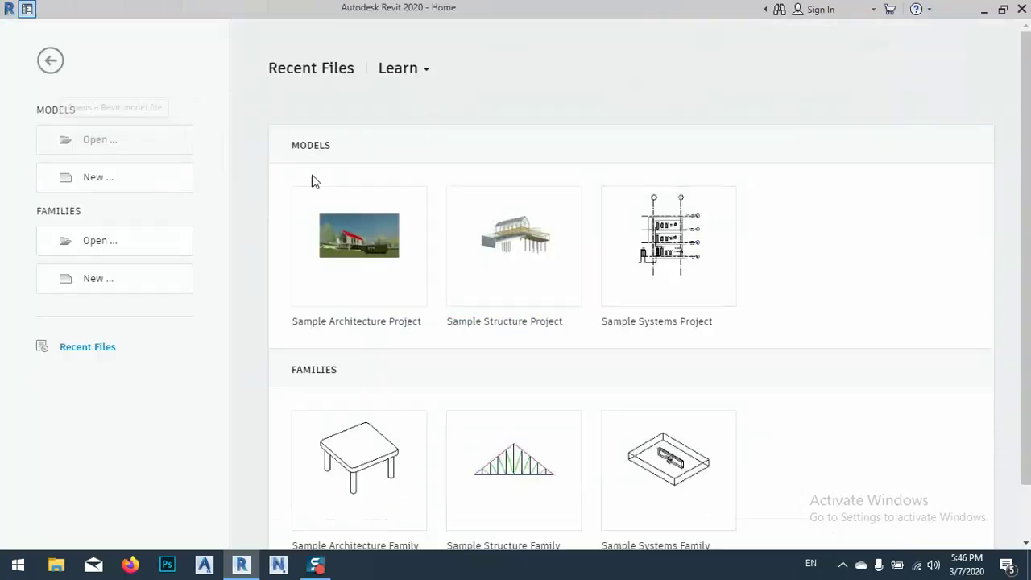
click(90, 175)
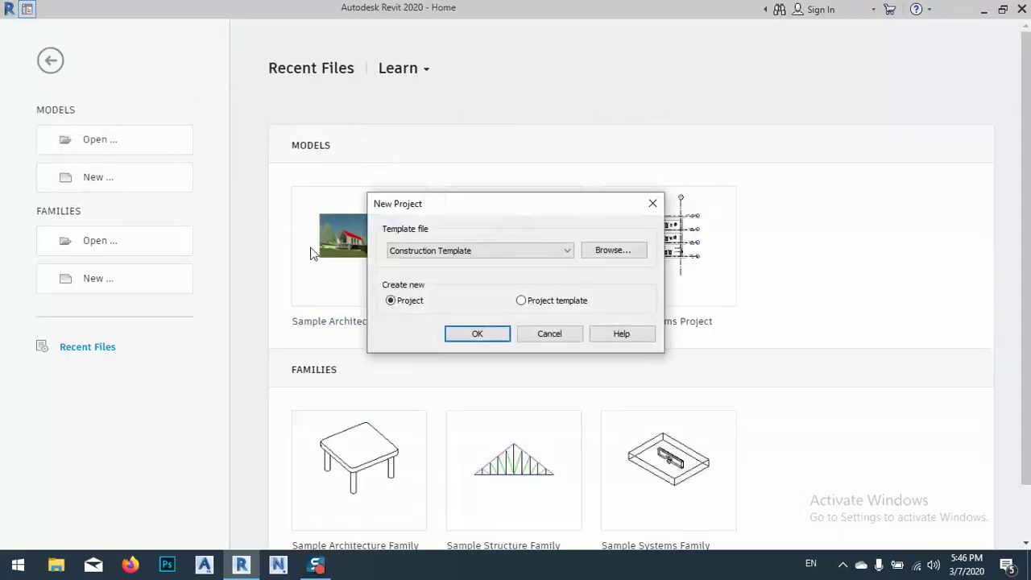
click(476, 334)
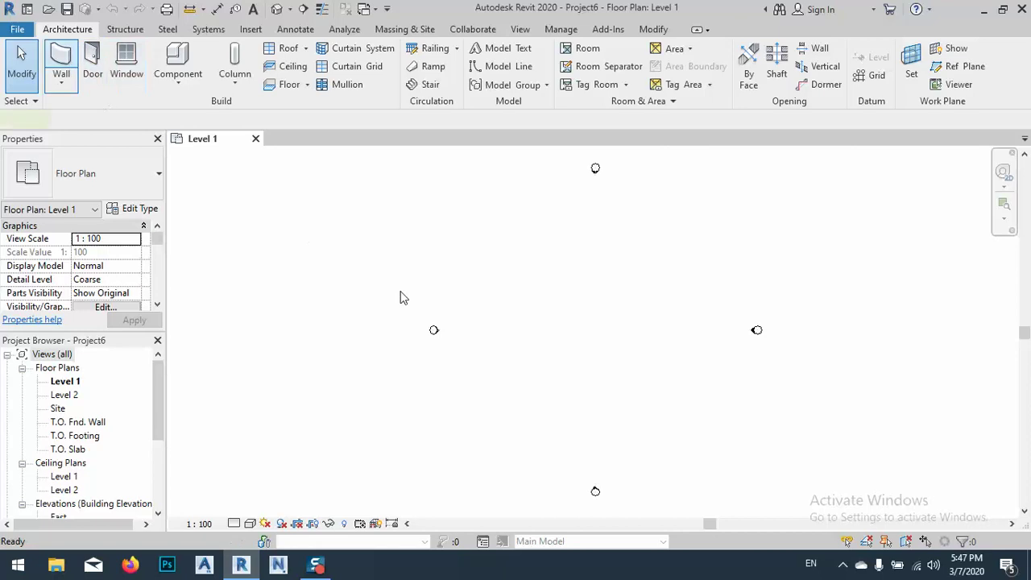
Step: Draw a chain of four connected walls on the Level 1 plan, the third about 15000 long, and end the Wall command
key(w)
key(a)
click(457, 294)
click(657, 295)
click(664, 382)
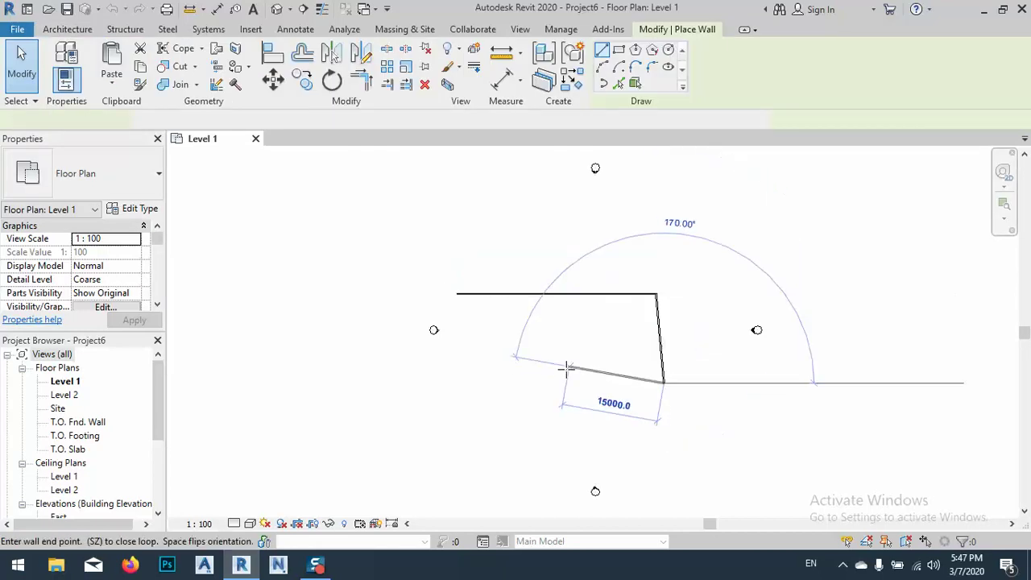
click(567, 367)
right_click(597, 97)
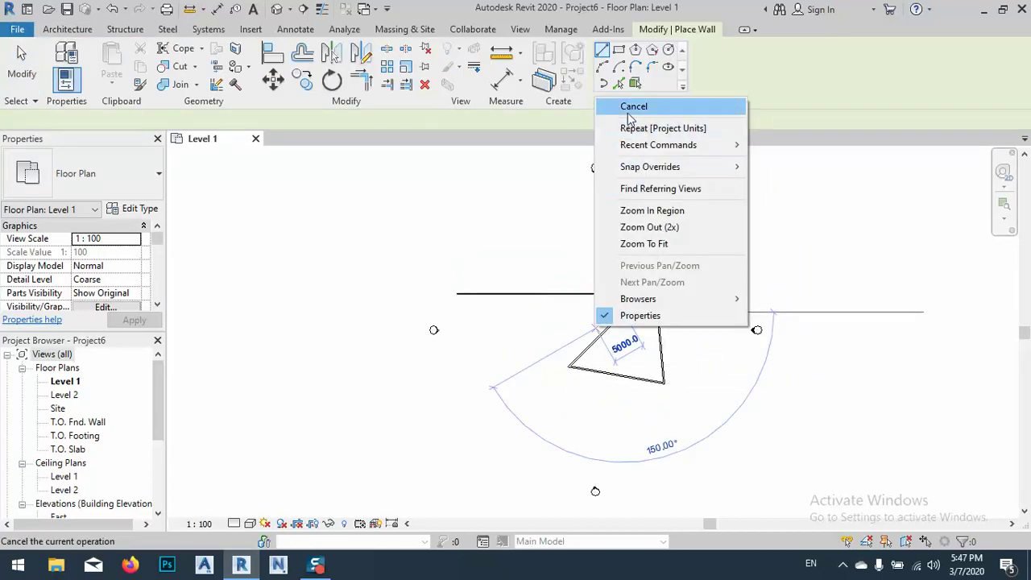
click(631, 108)
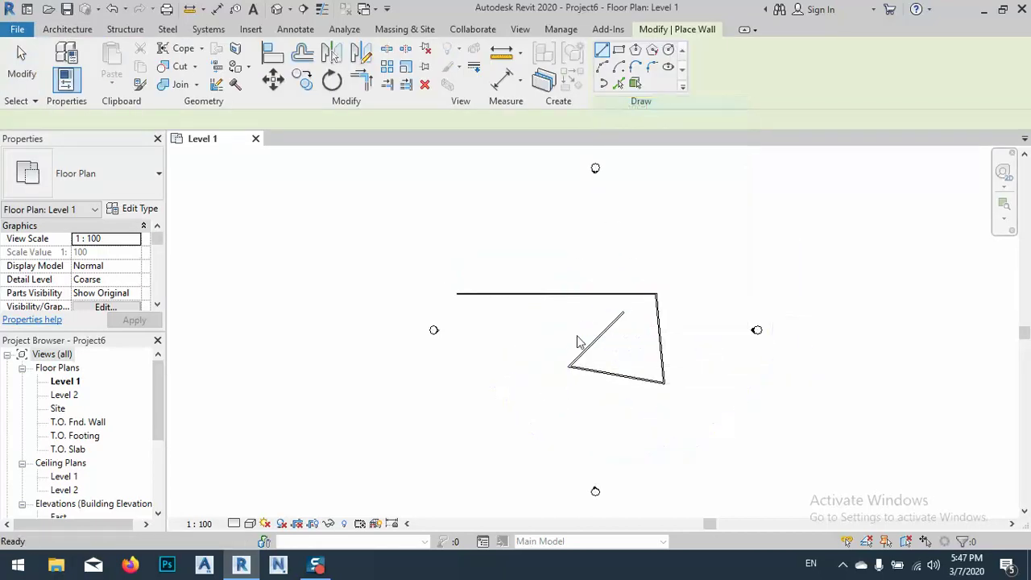
right_click(446, 399)
click(478, 174)
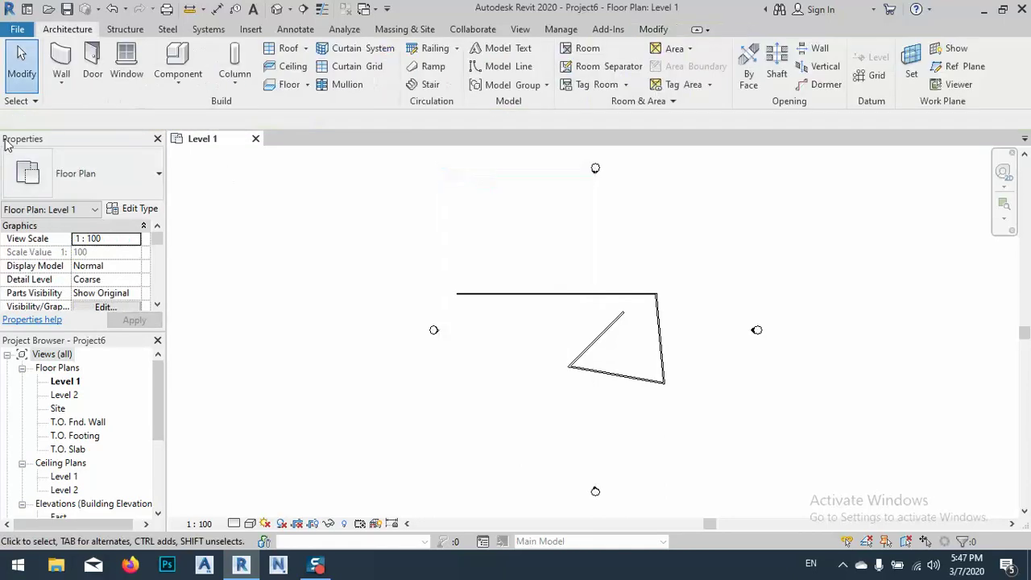